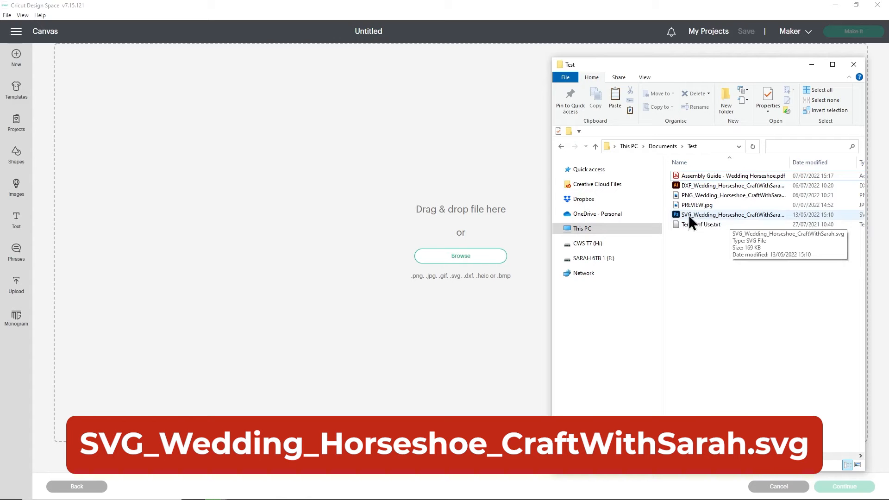
# Upload SVG_Wedding_Horseshoe_CraftWithSarah.svg as a cut image and add it to the canvas, nudging it slightly away from the corner.
pyautogui.moveTo(690, 215); pyautogui.dragTo(427, 212)
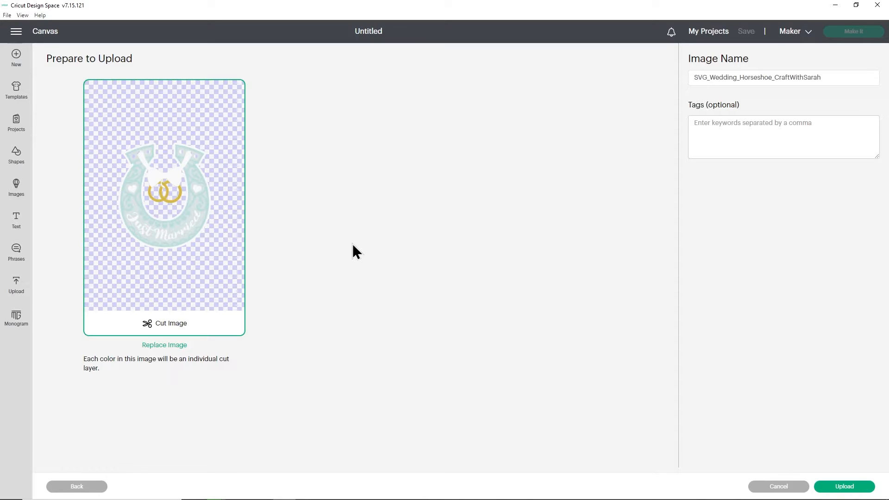
pyautogui.click(845, 486)
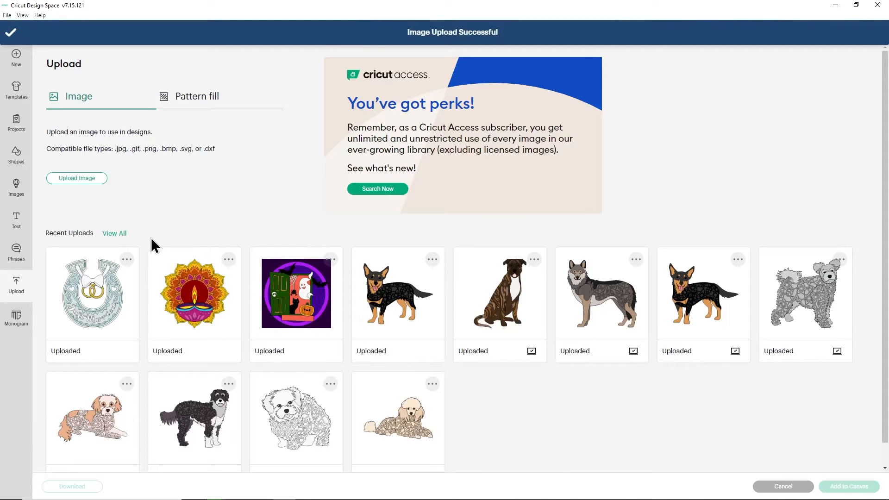
pyautogui.click(98, 276)
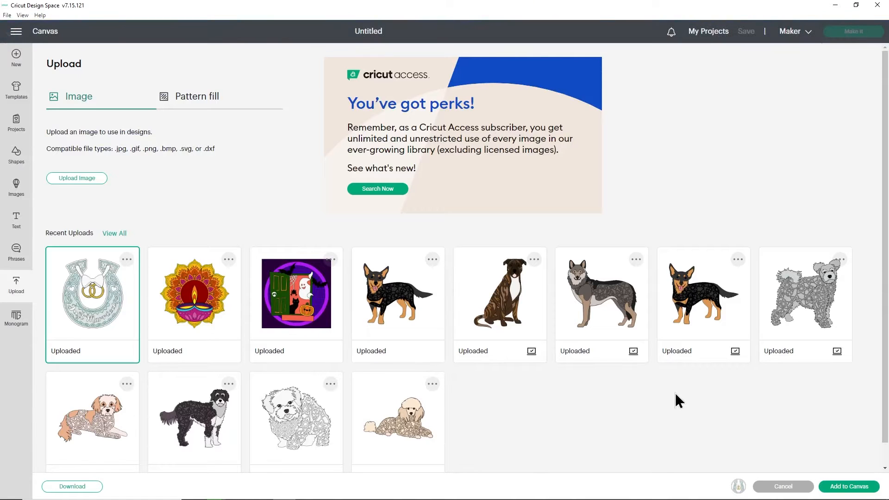
pyautogui.click(851, 486)
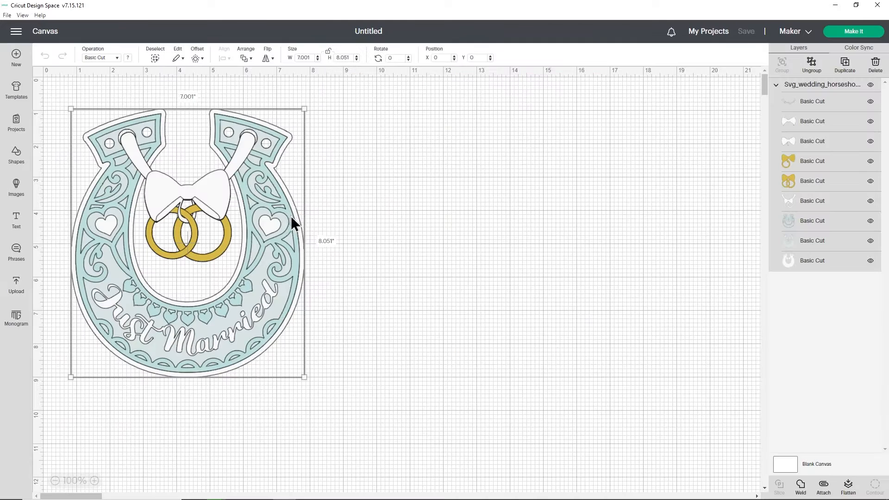
pyautogui.moveTo(290, 216); pyautogui.dragTo(299, 216)
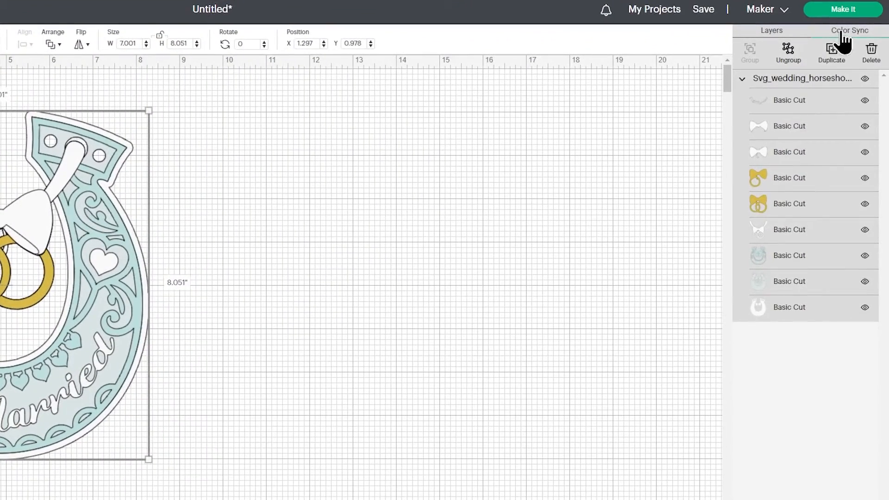
# Examine how the horseshoe design's pieces are grouped by material color in Color Sync, and return to the layer list.
pyautogui.click(843, 33)
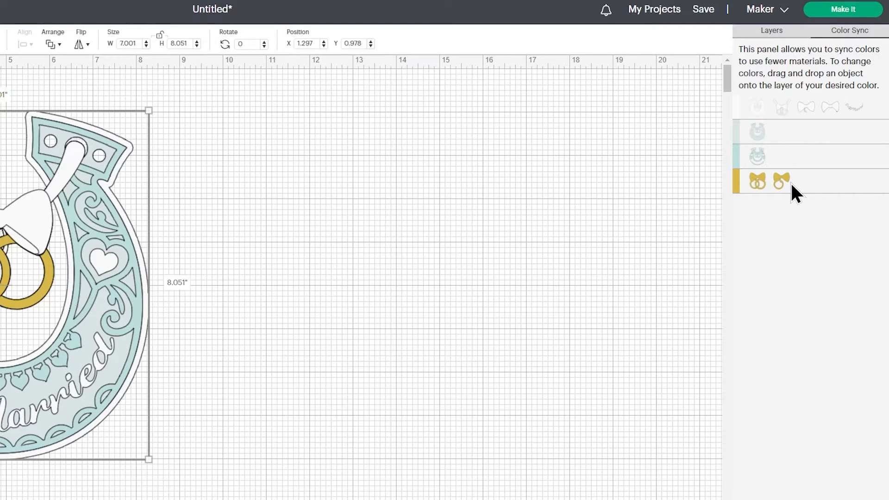
pyautogui.click(778, 39)
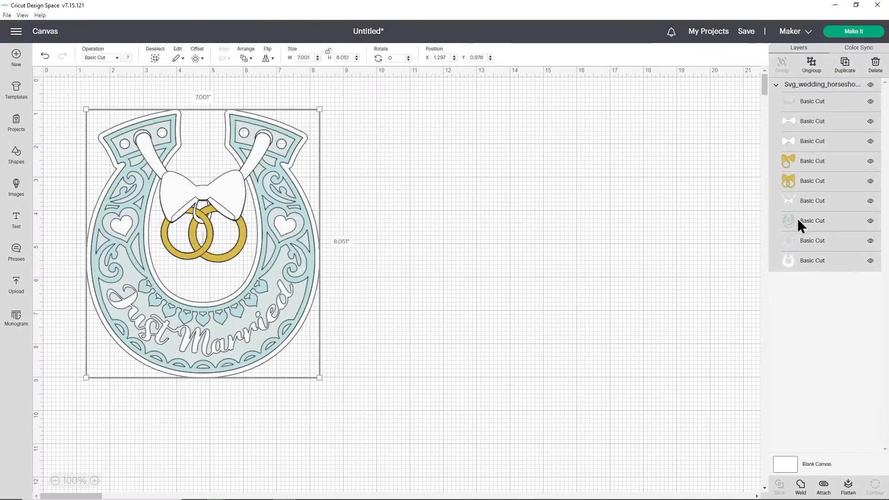
# Recolor the horseshoe's patterned layer purple and the solid layer beneath it light purple.
pyautogui.click(798, 219)
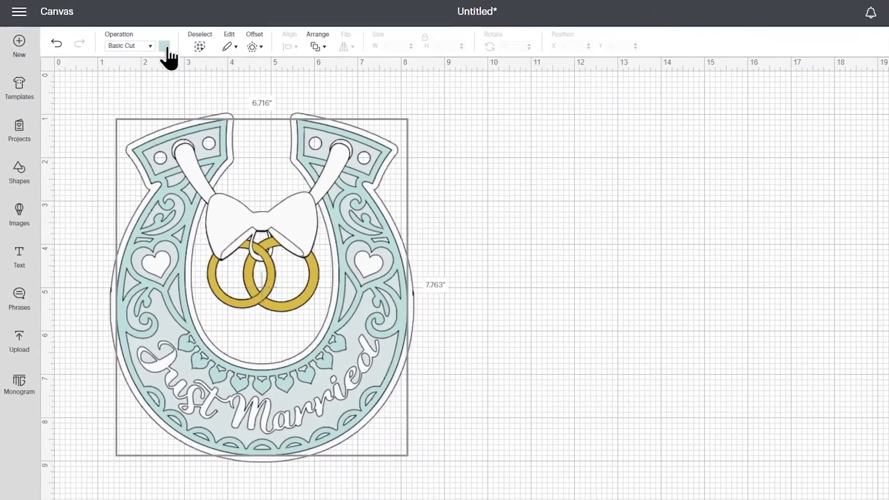
pyautogui.click(130, 57)
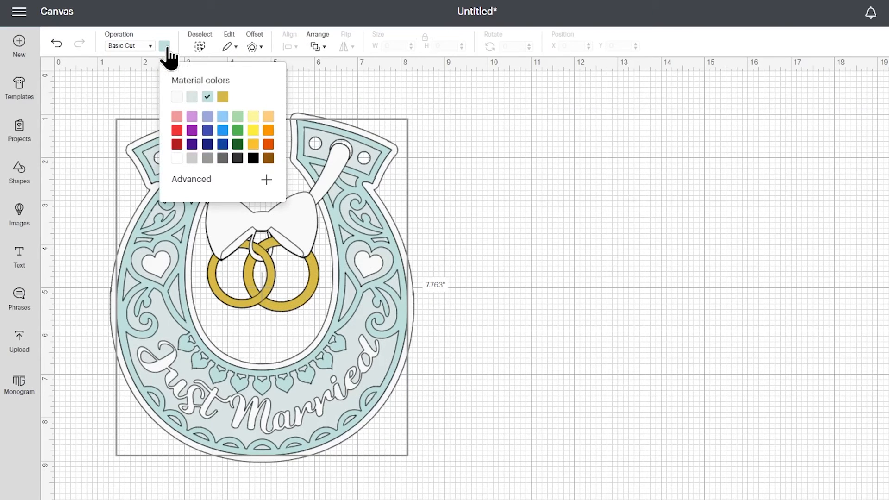
pyautogui.click(192, 130)
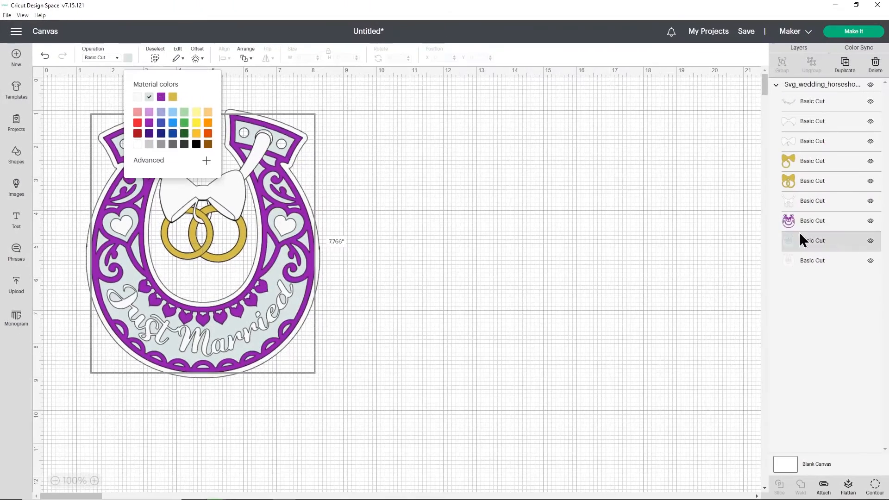
pyautogui.click(149, 112)
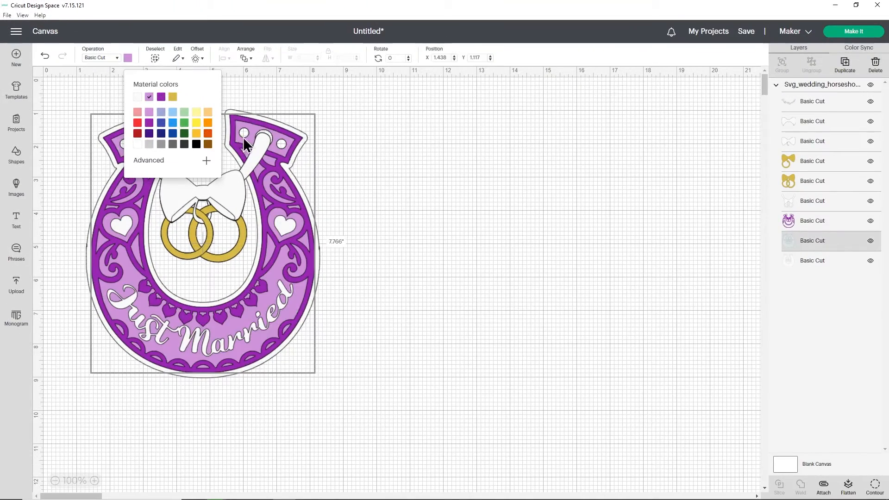
pyautogui.click(418, 165)
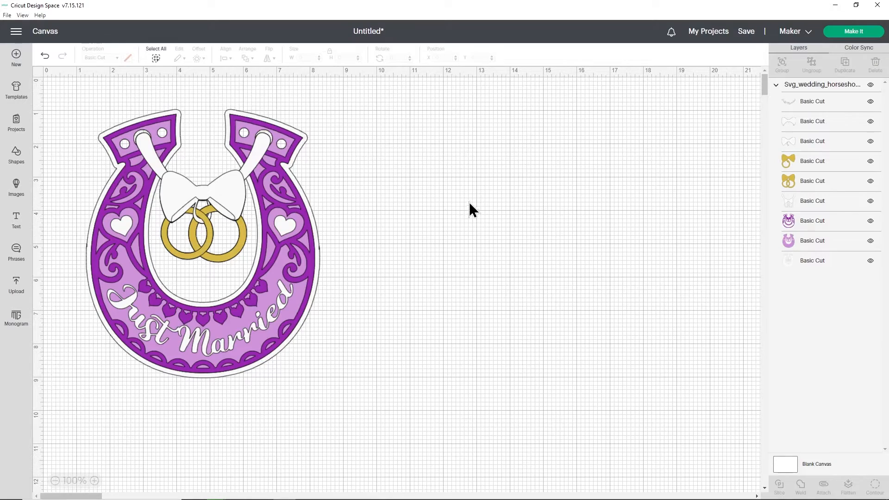
# Set the whole purple design's height to 7.25 in and shift it to about X 1.408, Y 0.7.
pyautogui.click(295, 210)
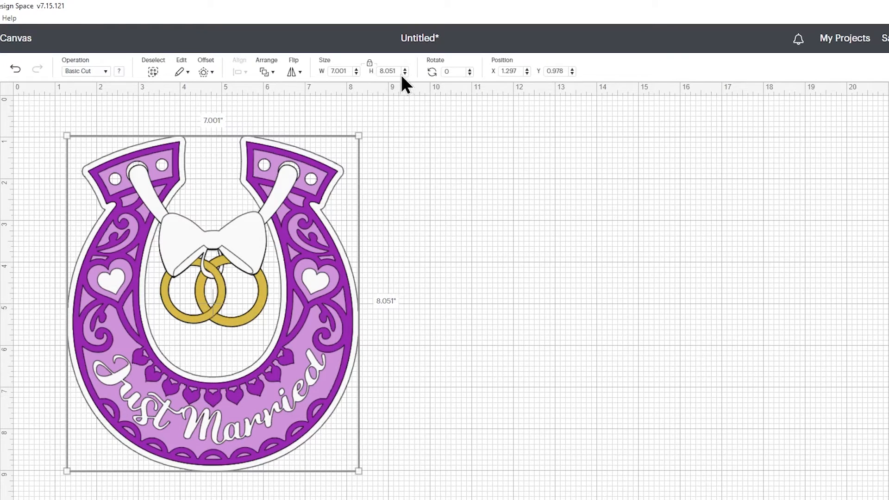
pyautogui.moveTo(396, 70); pyautogui.dragTo(385, 71)
pyautogui.write('7.25')
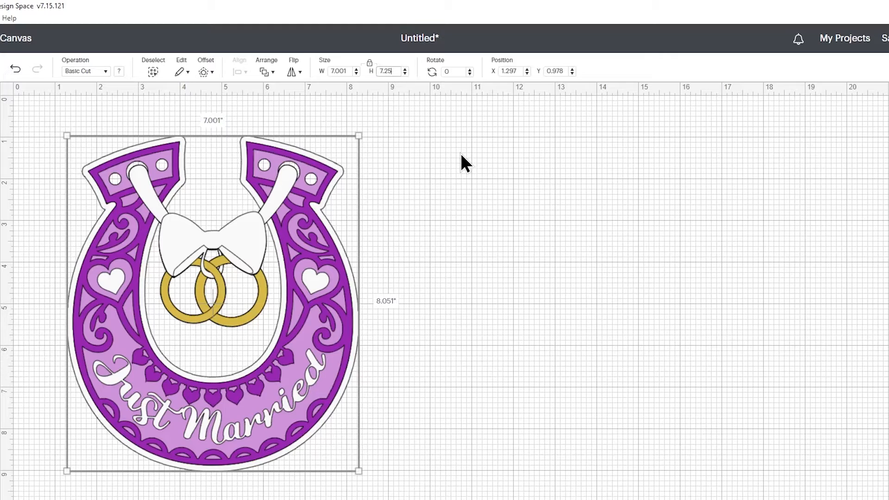
pyautogui.press('Return')
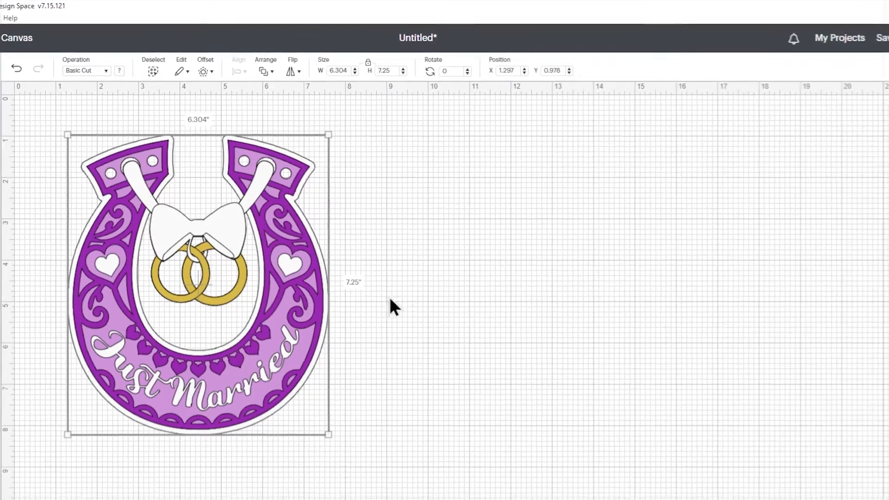
pyautogui.moveTo(289, 300); pyautogui.dragTo(295, 288)
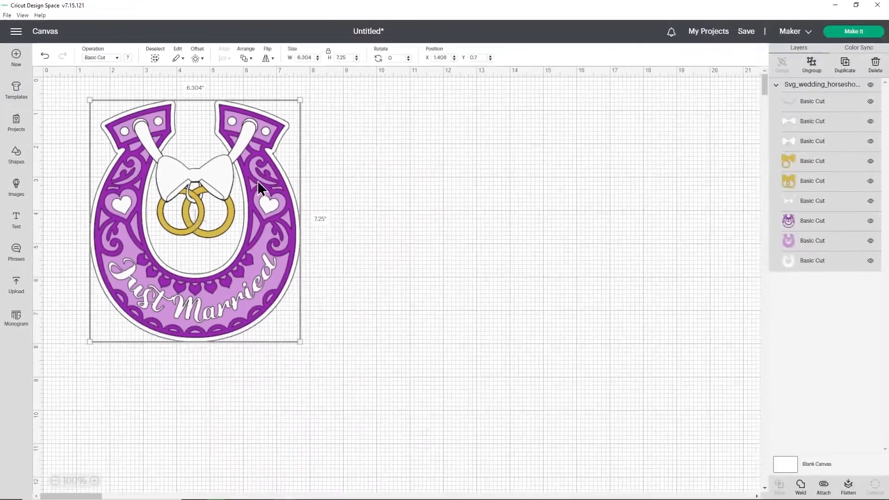
pyautogui.click(365, 200)
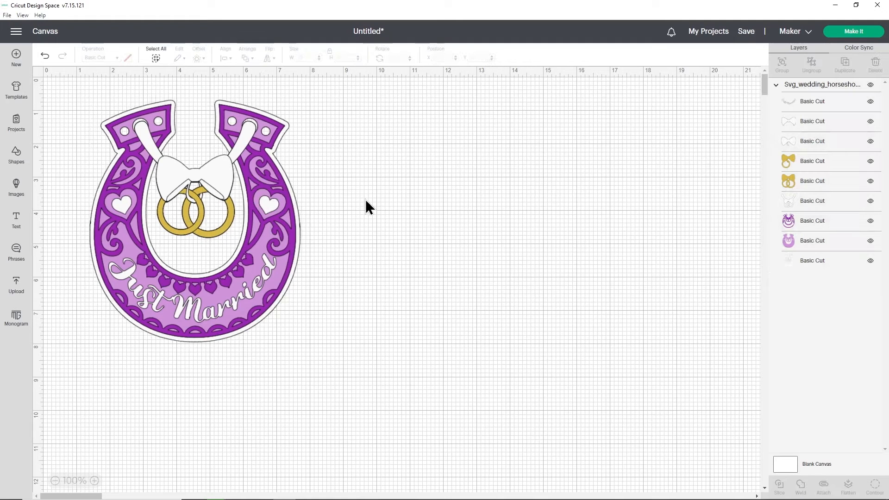
# Undo the repositioning, resizing and purple recoloring of the horseshoe design.
pyautogui.click(46, 56)
pyautogui.click(45, 56)
pyautogui.click(45, 56)
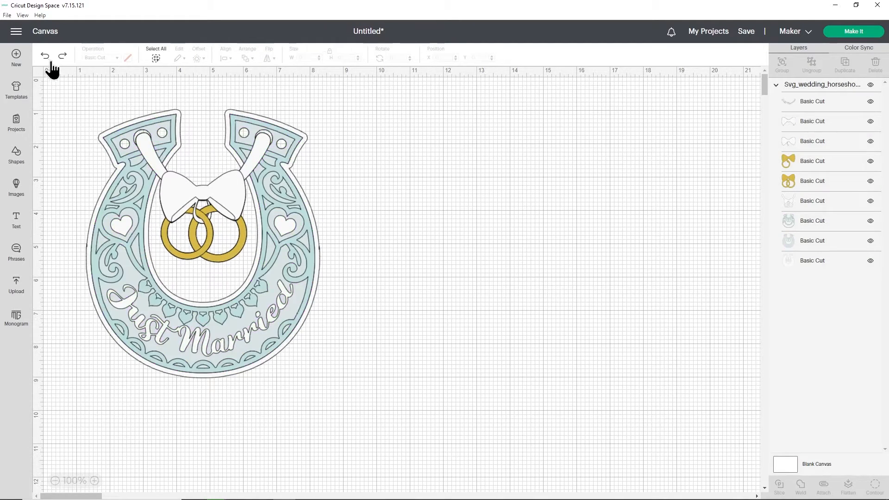
# Set the height of the whole blue-green horseshoe design to 7.25 in.
pyautogui.click(143, 167)
pyautogui.click(350, 60)
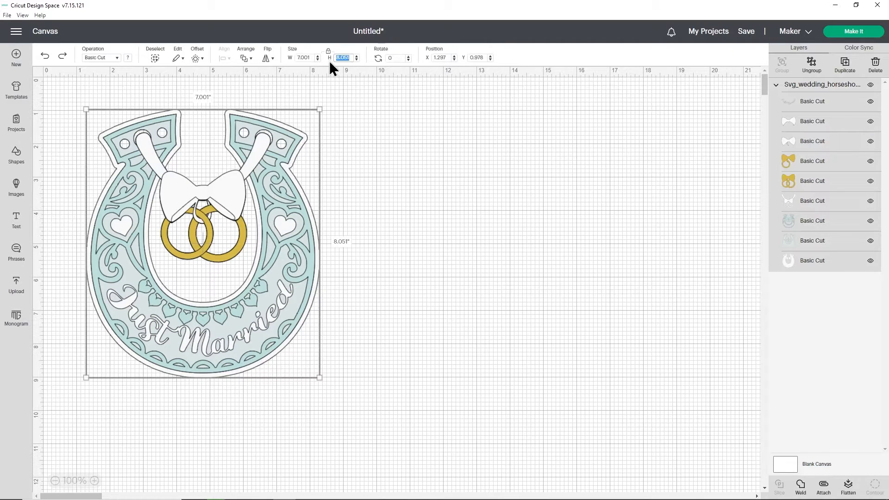
pyautogui.write('7.25')
pyautogui.press('Return')
pyautogui.click(396, 135)
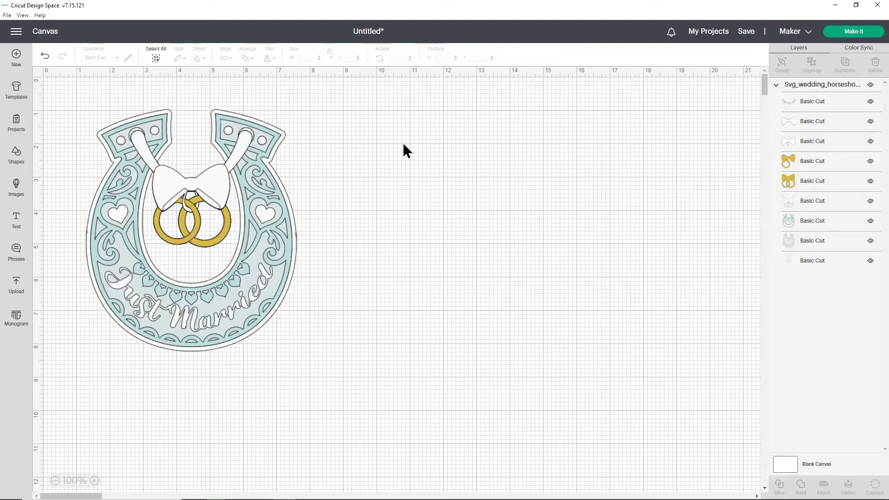
# Shift the resized horseshoe design to about X 1.547, Y 0.811 on the canvas and deselect it.
pyautogui.click(272, 160)
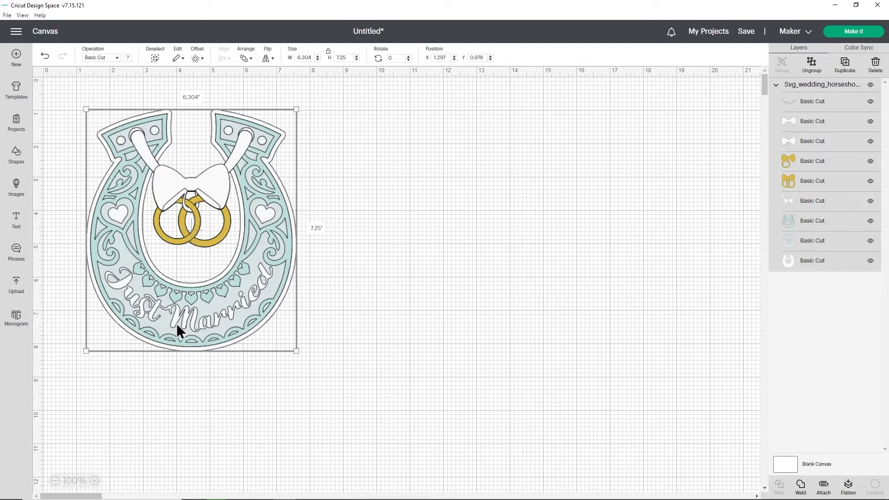
pyautogui.moveTo(223, 323); pyautogui.dragTo(232, 316)
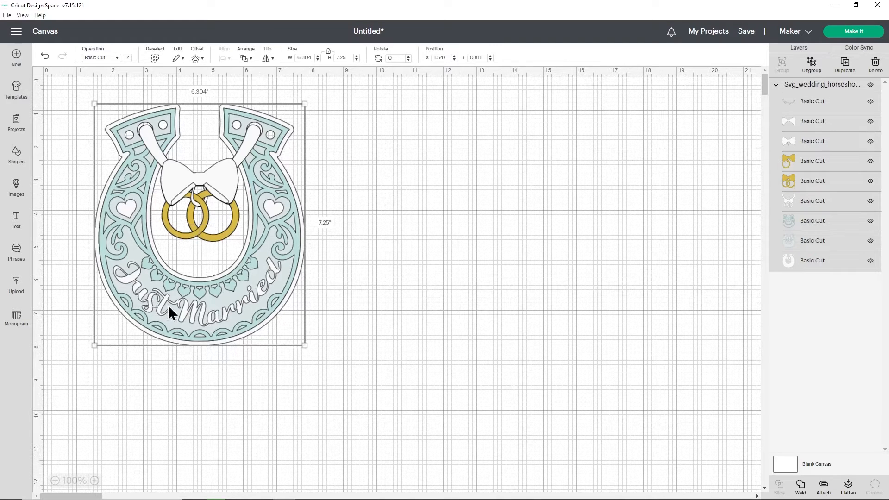
pyautogui.click(324, 250)
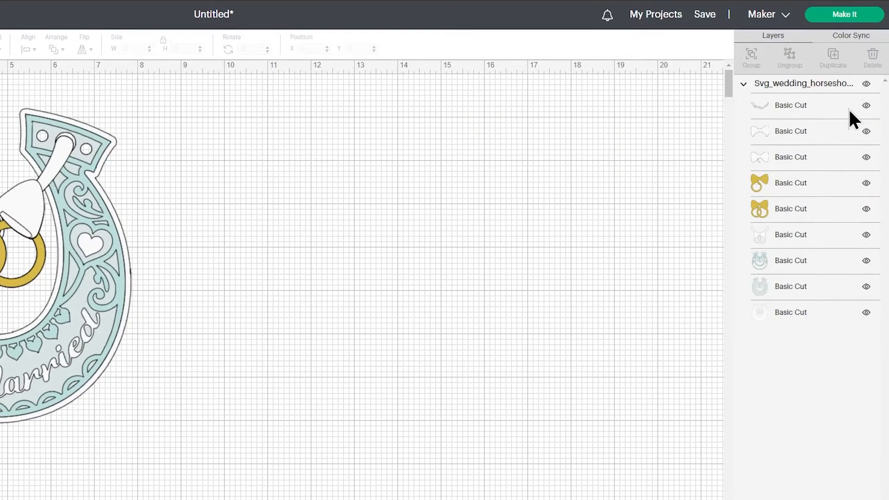
# Try hiding the "Just Married" lettering layer, and undo the hiding.
pyautogui.click(865, 106)
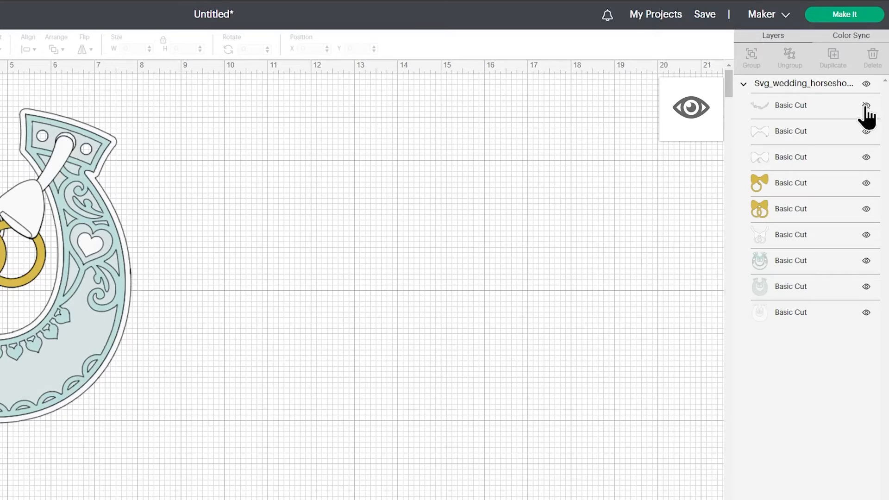
pyautogui.click(74, 302)
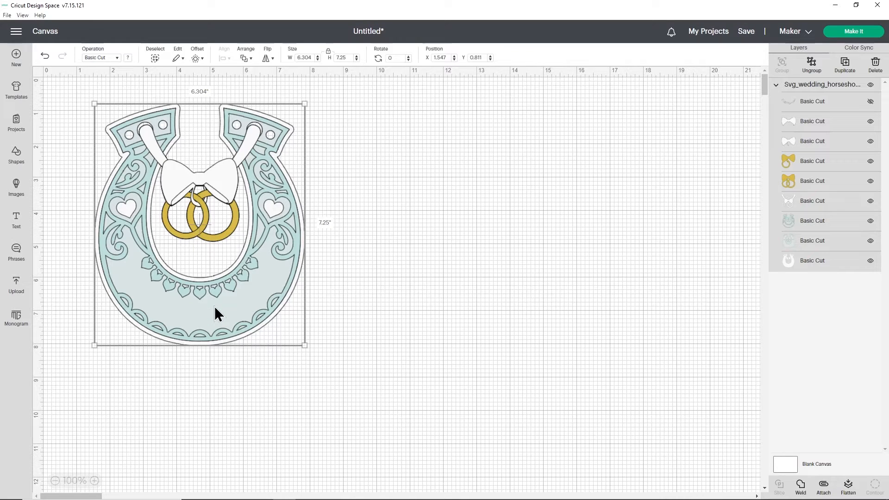
pyautogui.click(44, 55)
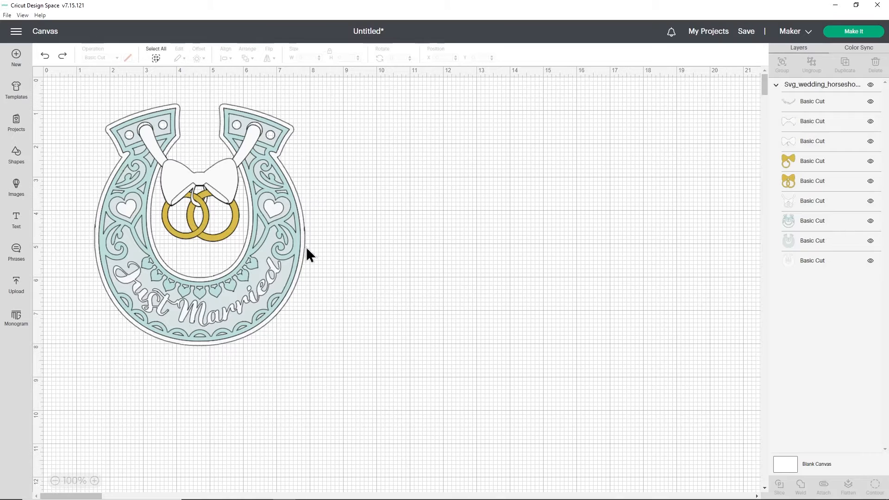
# Send the design to mat preparation and set the first mat's material size to 8.3 in x 11.7 in (A4).
pyautogui.click(849, 38)
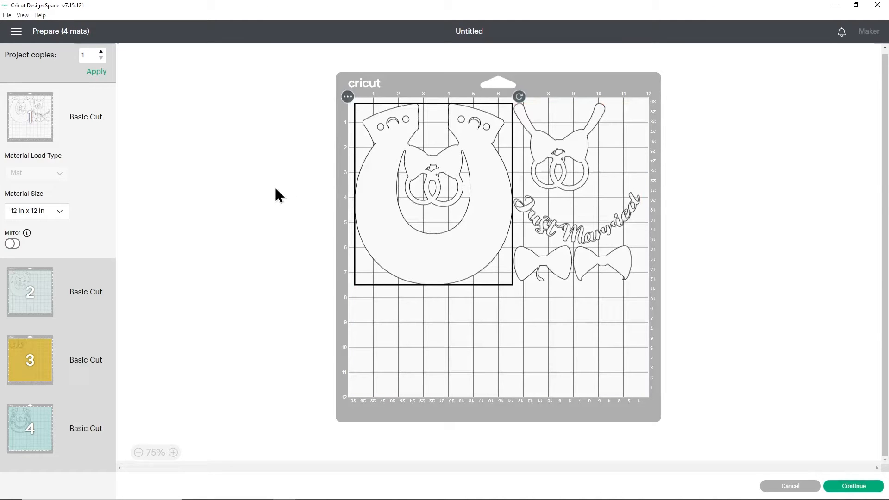
pyautogui.click(59, 211)
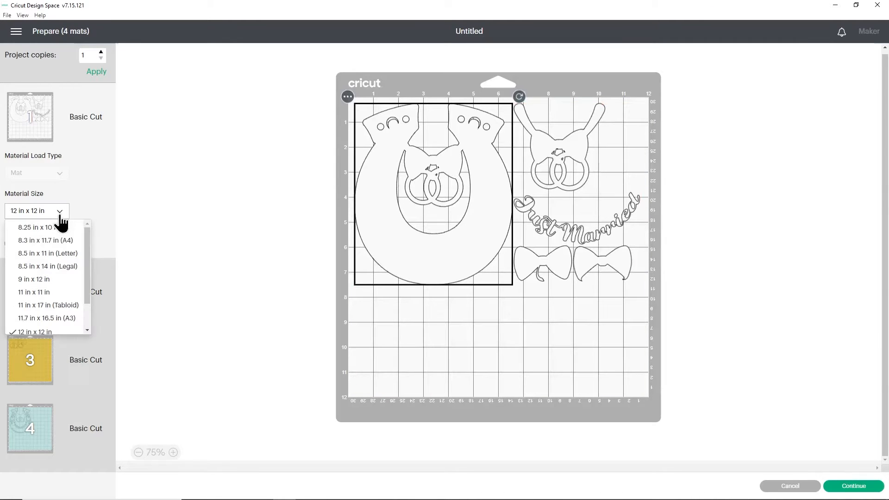
pyautogui.click(68, 240)
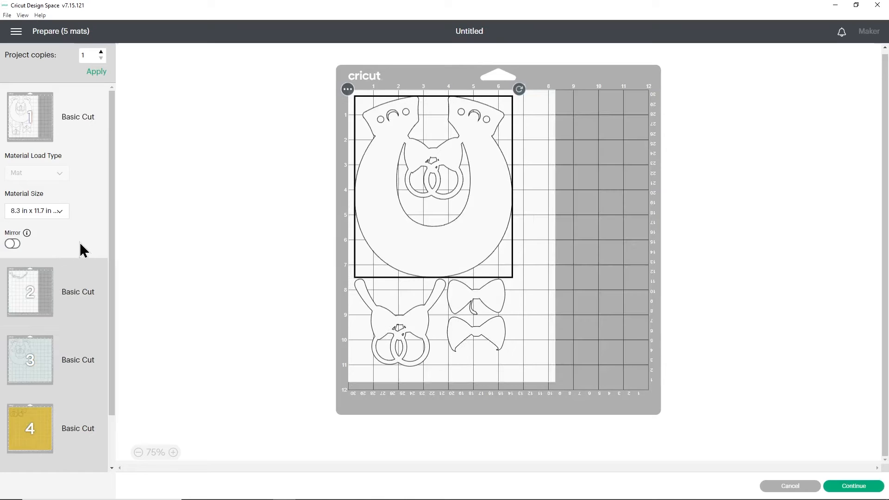
# Compare the first two white mats and move the "Just Married" lettering from mat 2 to mat 1.
pyautogui.click(52, 292)
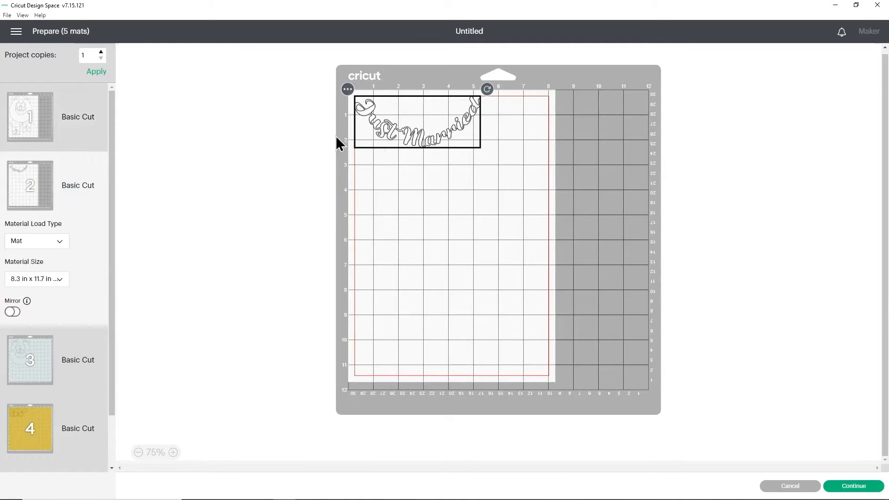
pyautogui.click(61, 119)
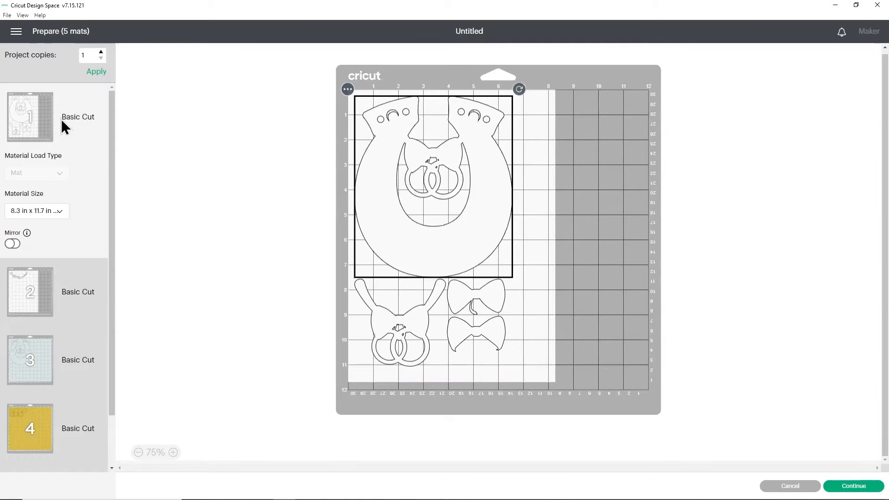
pyautogui.click(51, 285)
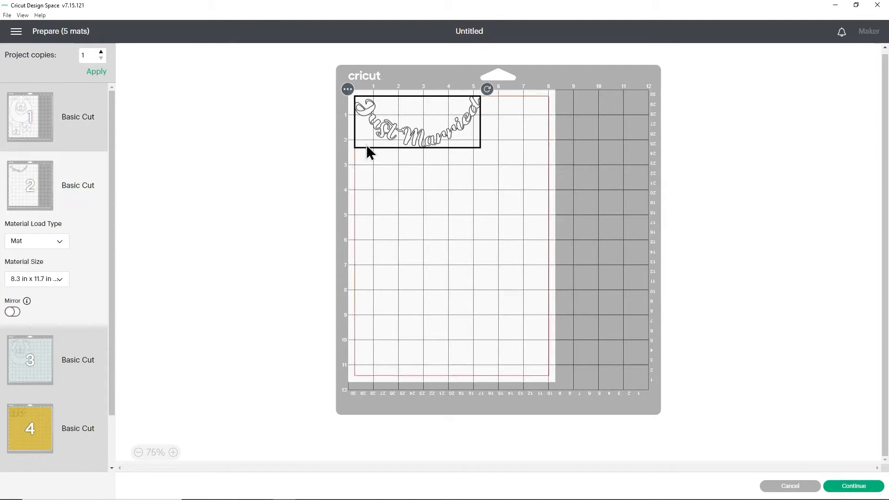
pyautogui.click(346, 90)
pyautogui.click(345, 112)
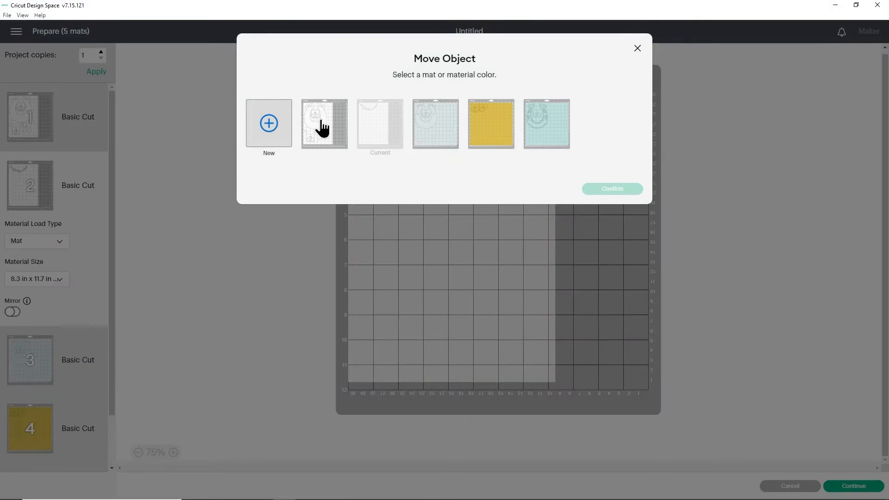
pyautogui.click(318, 124)
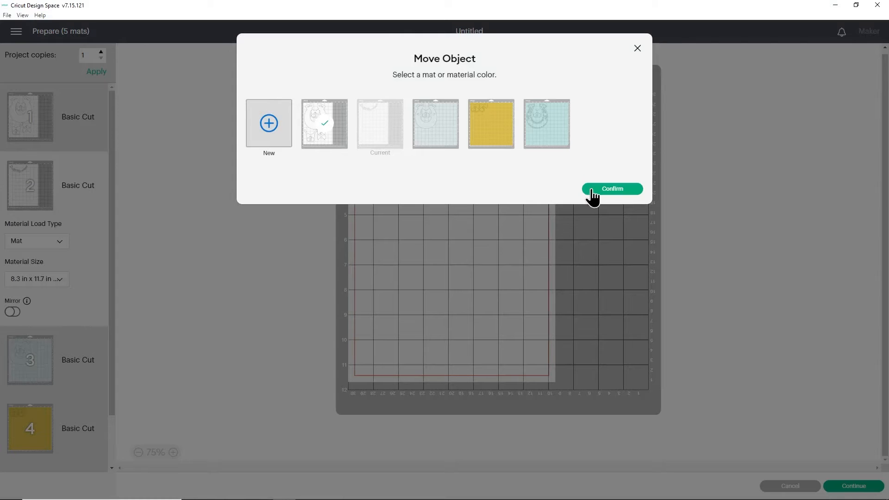
pyautogui.click(592, 191)
# Rotate the "Just Married" lettering on mat 1 to run vertically and place it in the sheet's lower-right corner beside the bows, about 6.5 to 11.5 in down.
pyautogui.moveTo(452, 149); pyautogui.dragTo(487, 181)
pyautogui.moveTo(535, 135); pyautogui.dragTo(438, 107)
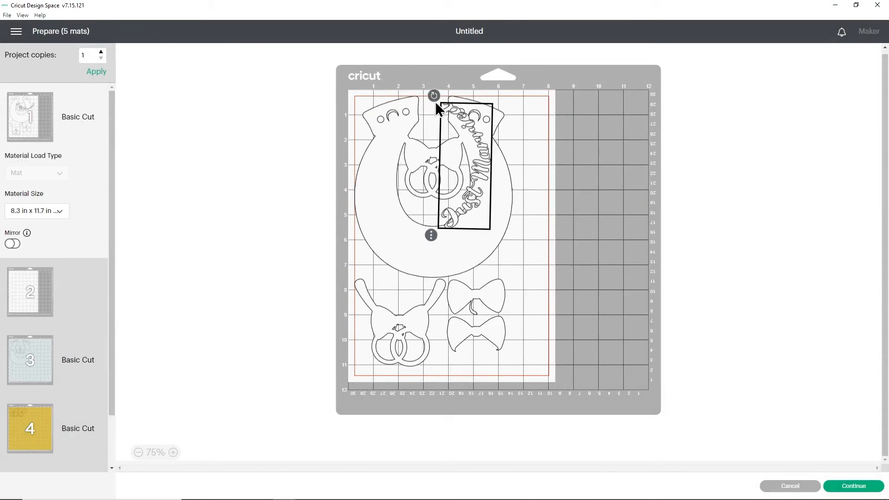
pyautogui.moveTo(471, 141); pyautogui.dragTo(529, 173)
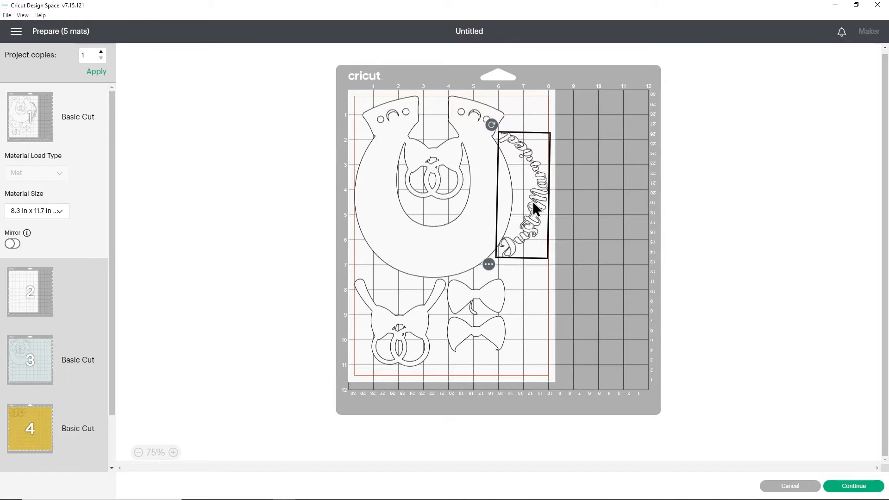
pyautogui.moveTo(531, 204); pyautogui.dragTo(533, 206)
pyautogui.moveTo(528, 262); pyautogui.dragTo(534, 346)
pyautogui.click(464, 351)
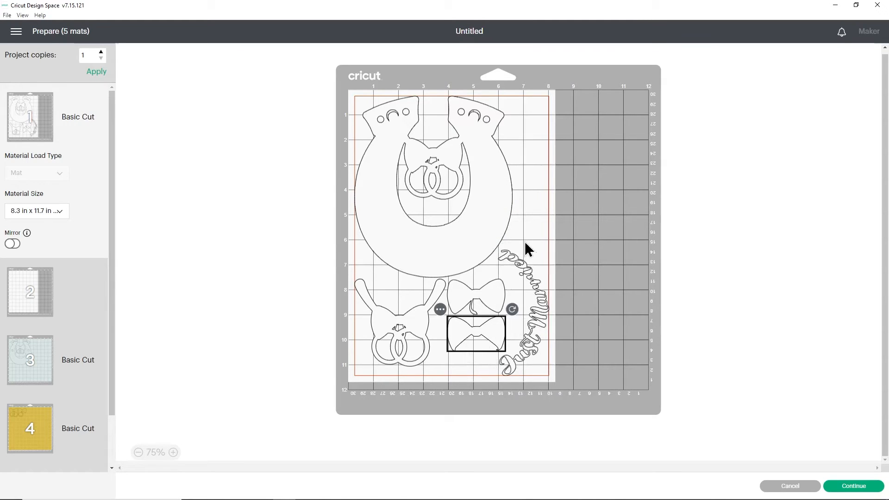
pyautogui.click(593, 261)
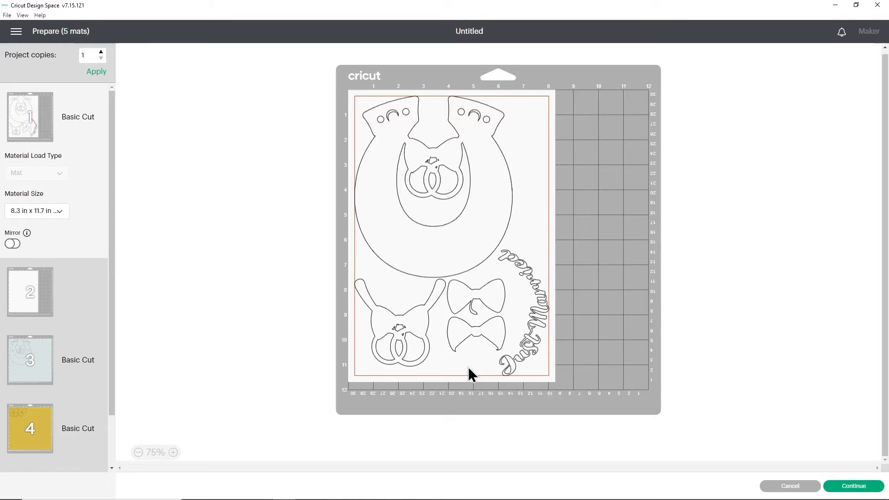
# Set the material size of mat 3, the pale blue horseshoe layer, to 8.3 in x 11.7 in (A4).
pyautogui.click(62, 348)
pyautogui.click(57, 348)
pyautogui.click(74, 377)
pyautogui.scroll(-3, 75, 359)
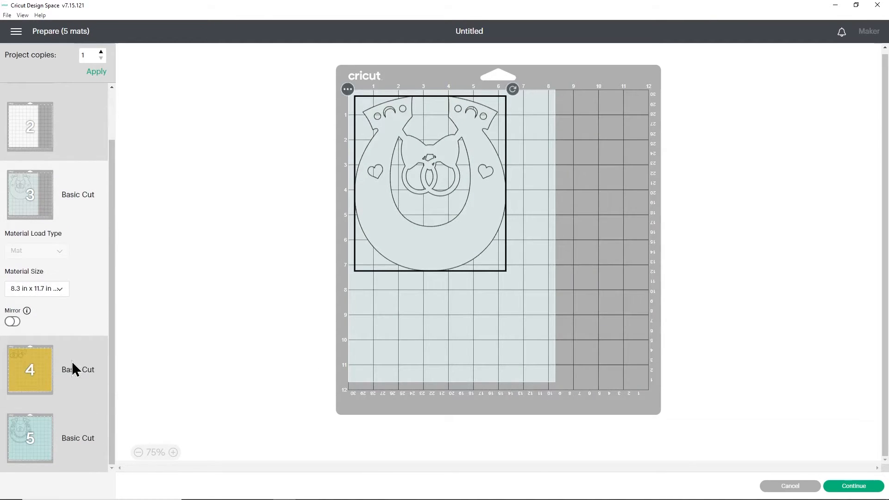
# Set the material size of the gold mat 4 and the teal mat 5 to 8.3 in x 11.7 in (A4).
pyautogui.click(71, 361)
pyautogui.click(57, 365)
pyautogui.click(75, 387)
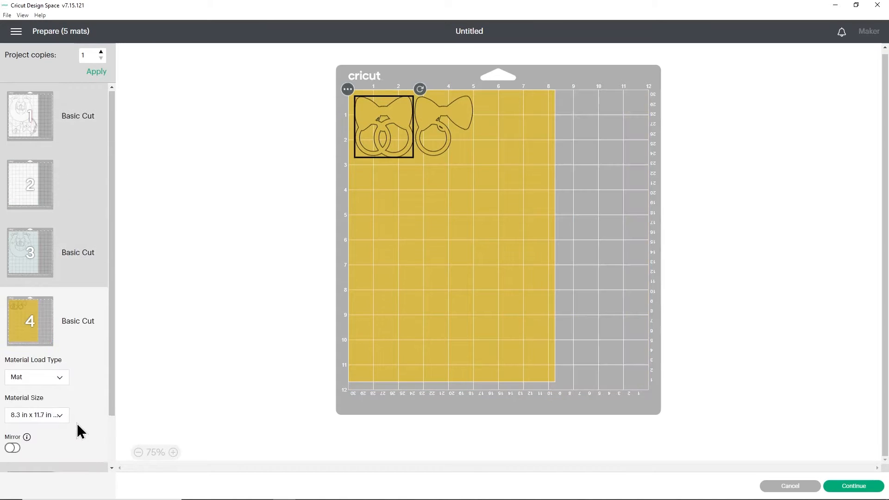
pyautogui.click(81, 426)
pyautogui.click(57, 422)
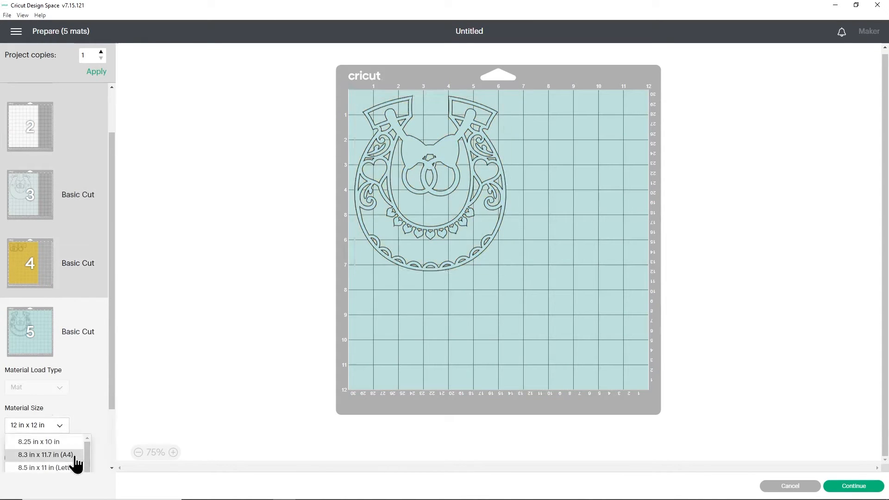
pyautogui.click(74, 456)
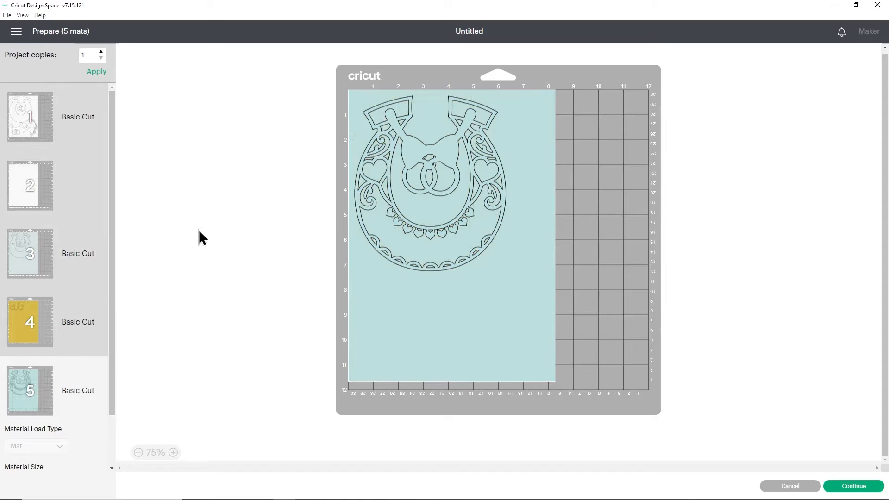